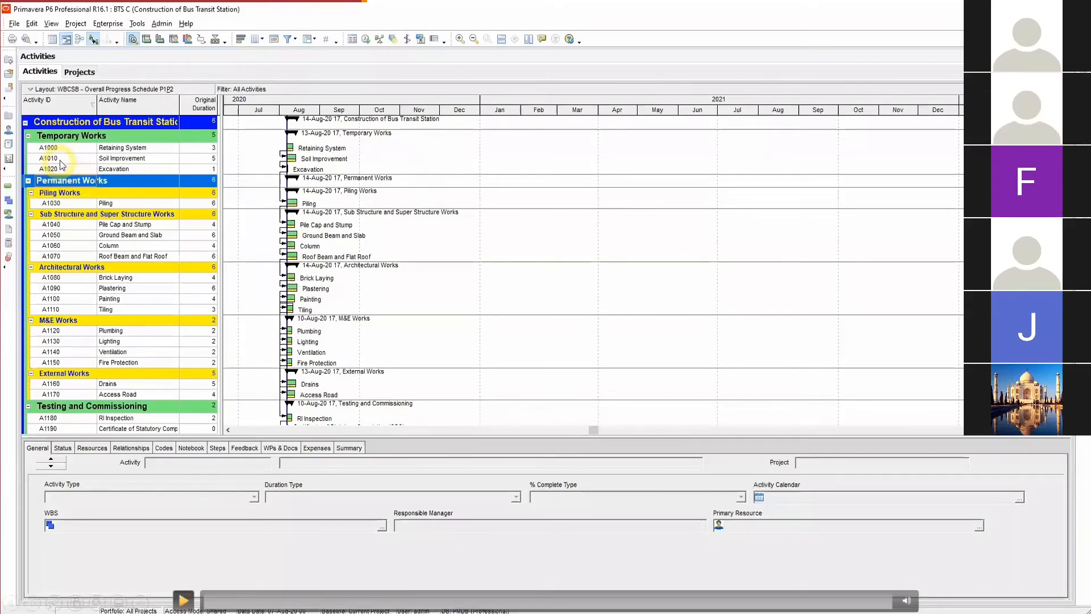
{"action": "left_click", "coordinate": [183, 600]}
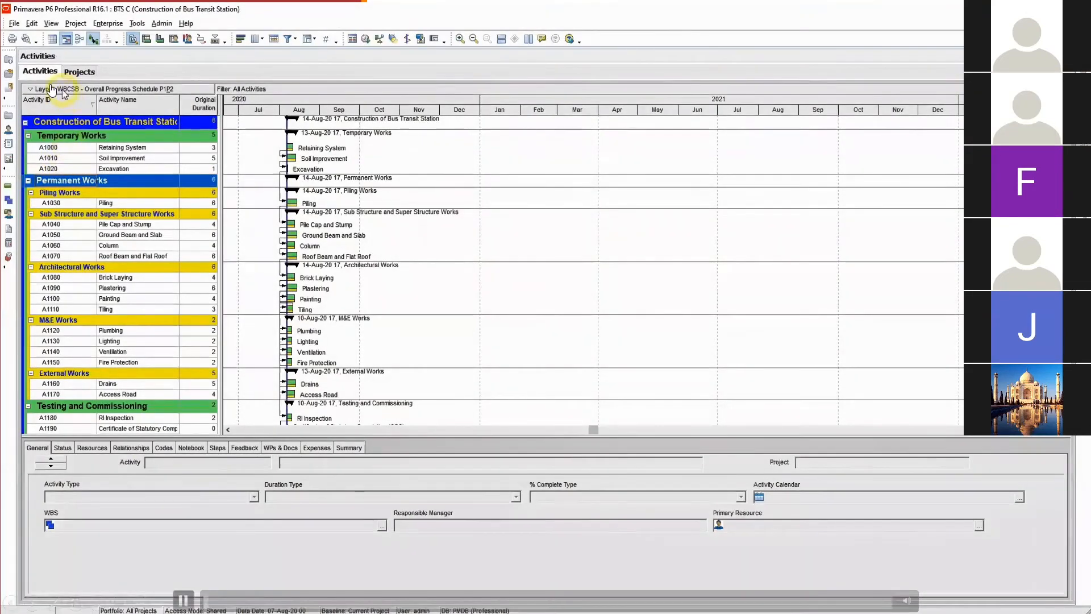
Add the Early Start, Early Finish, Late Start and Late Finish date columns after Original Duration in the activity table's column selection.
{"action": "left_click", "coordinate": [51, 89]}
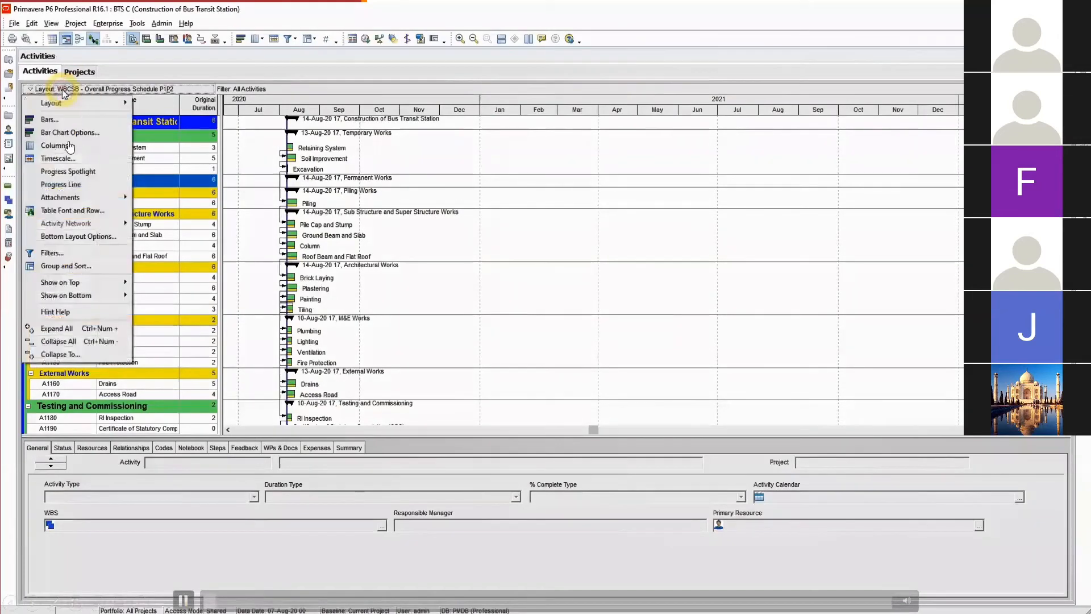
{"action": "left_click", "coordinate": [64, 149]}
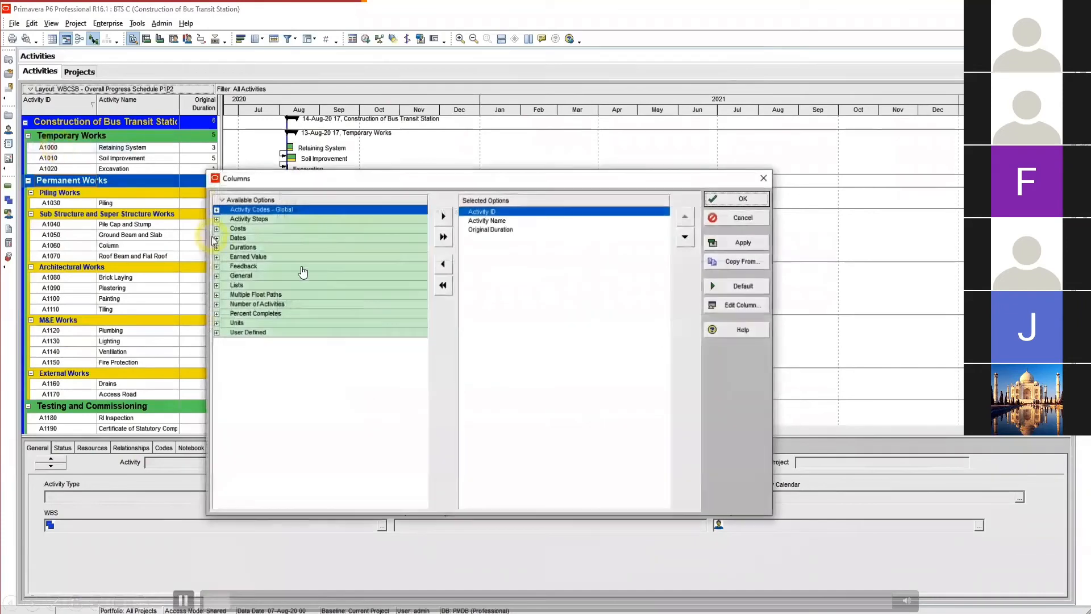
{"action": "left_click", "coordinate": [217, 238]}
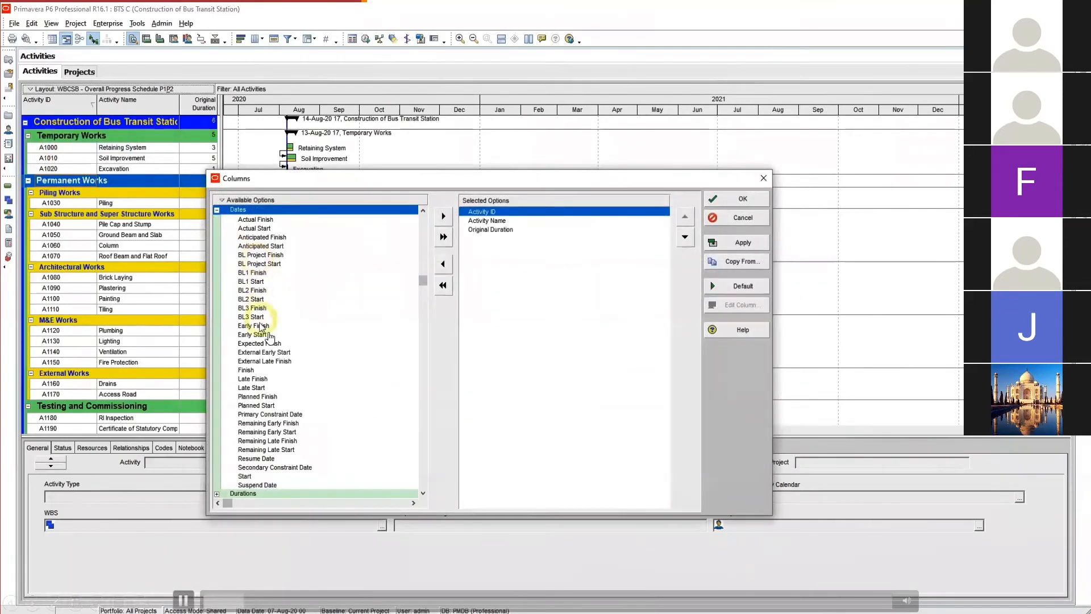
{"action": "left_click", "coordinate": [480, 229]}
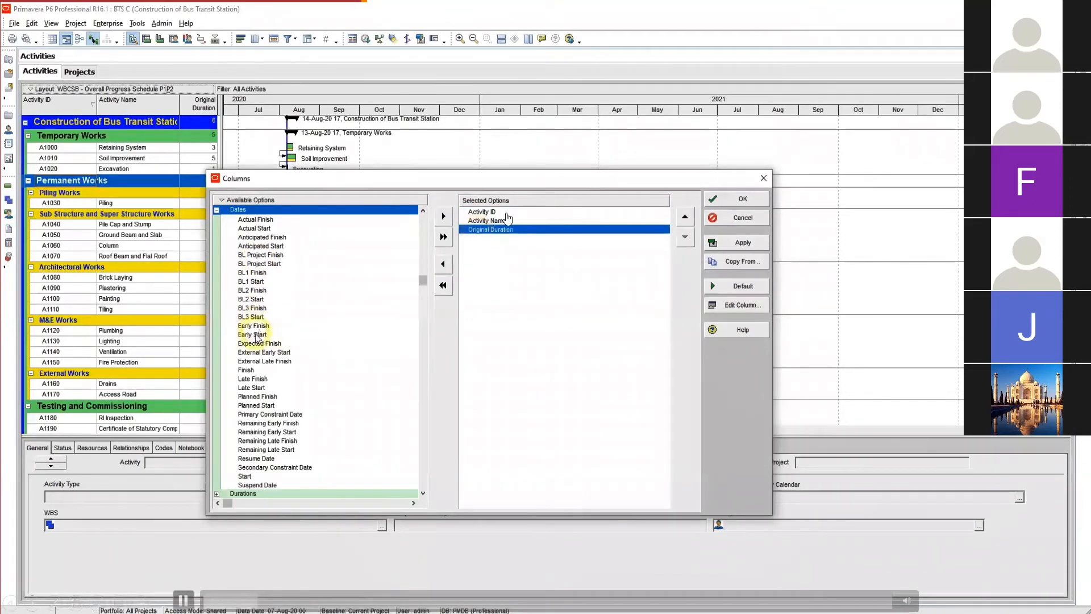
{"action": "double_click", "coordinate": [251, 335]}
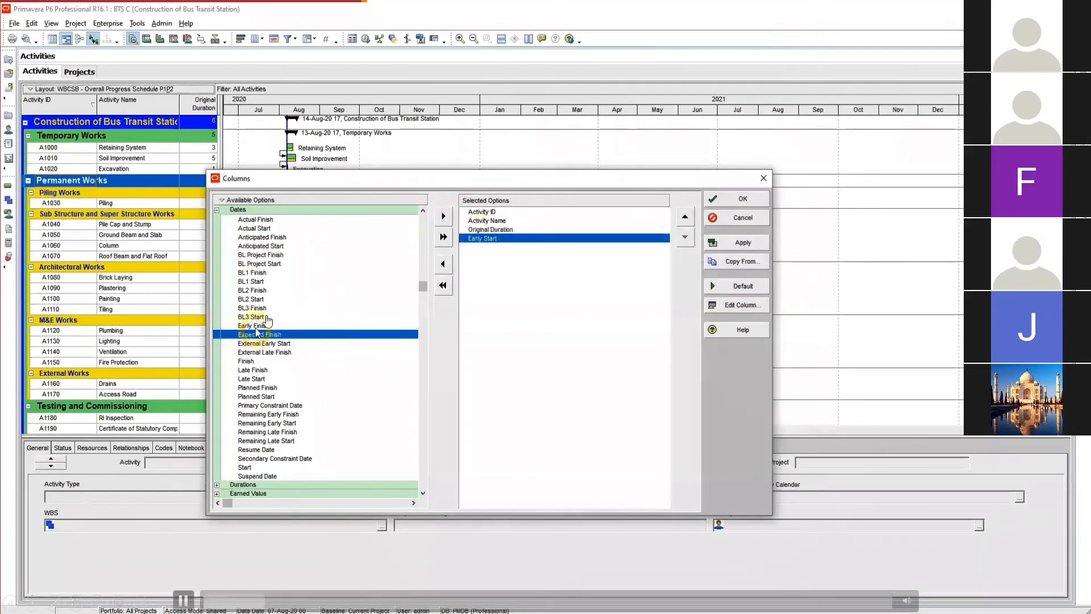
{"action": "double_click", "coordinate": [253, 325]}
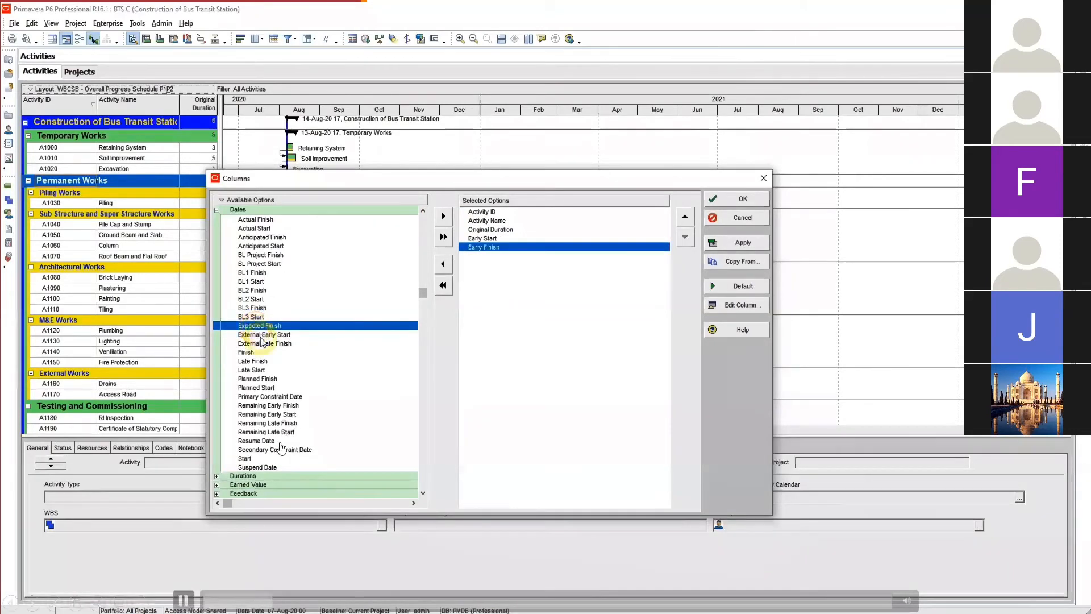
{"action": "double_click", "coordinate": [254, 369]}
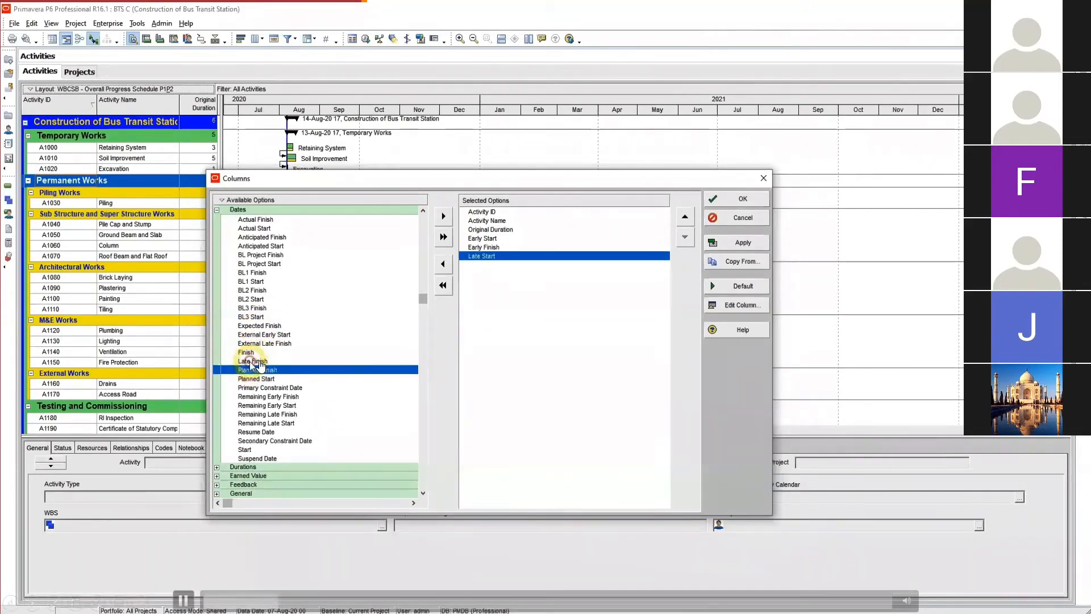
{"action": "double_click", "coordinate": [252, 361]}
{"action": "left_click", "coordinate": [216, 210]}
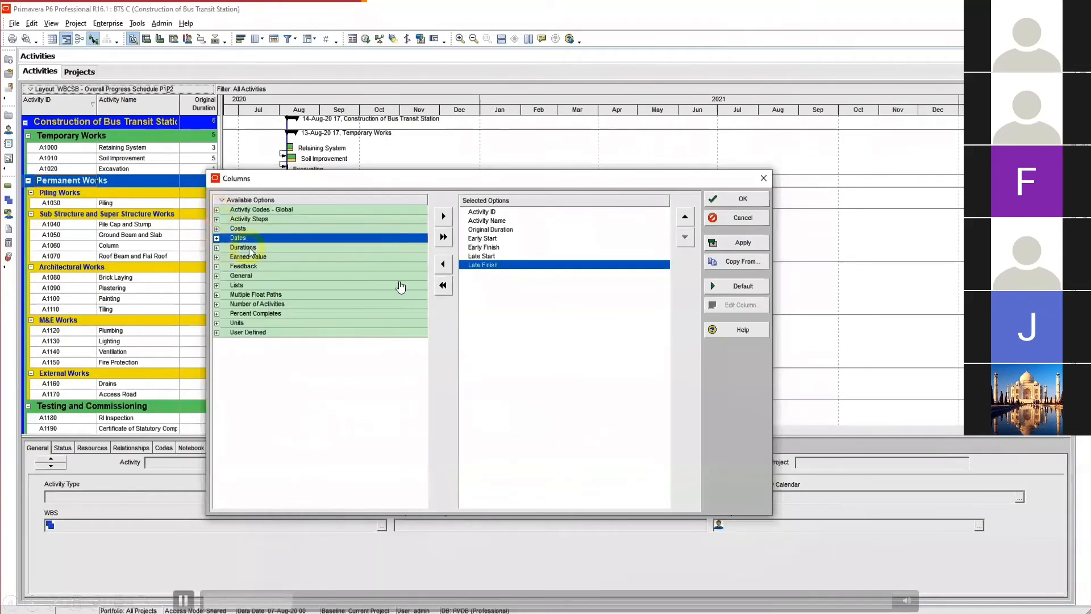
Add the Total Float duration column, apply the column selection and widen the activity table to show all columns.
{"action": "left_click", "coordinate": [216, 247]}
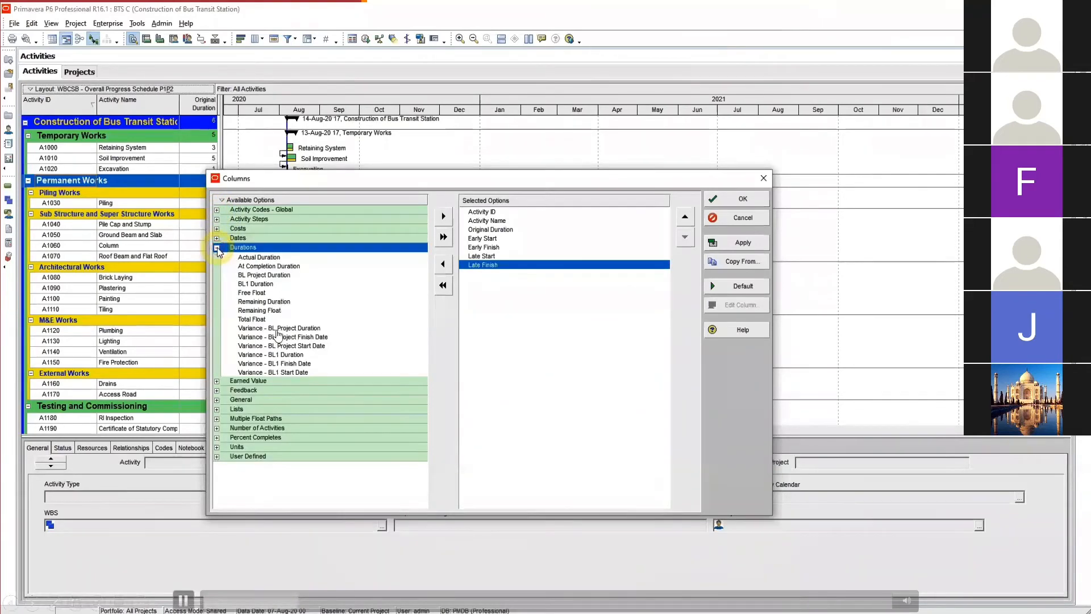
{"action": "double_click", "coordinate": [252, 318]}
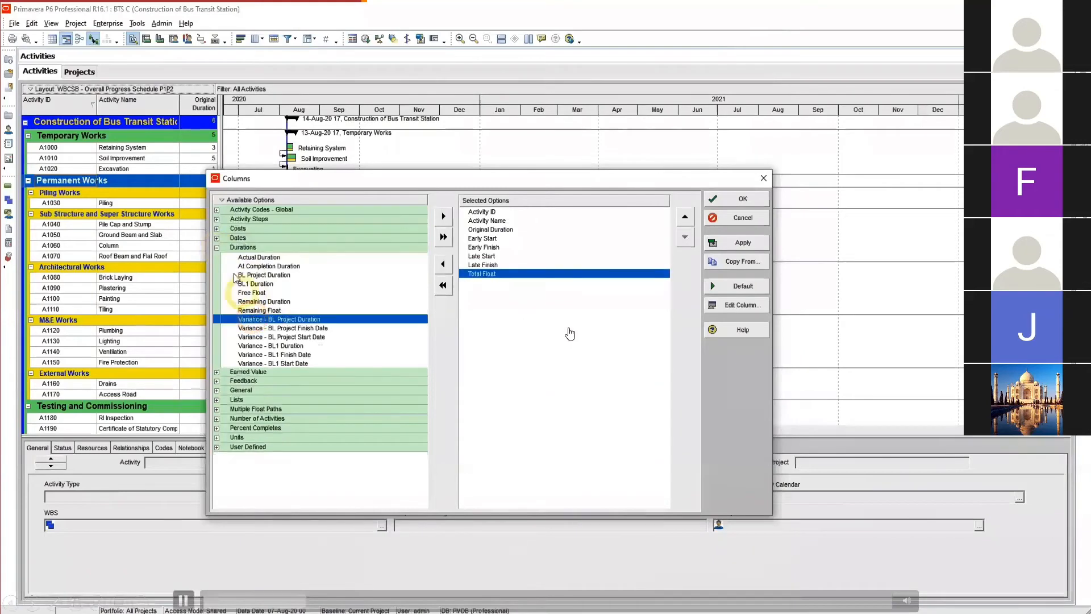
{"action": "left_click", "coordinate": [725, 203]}
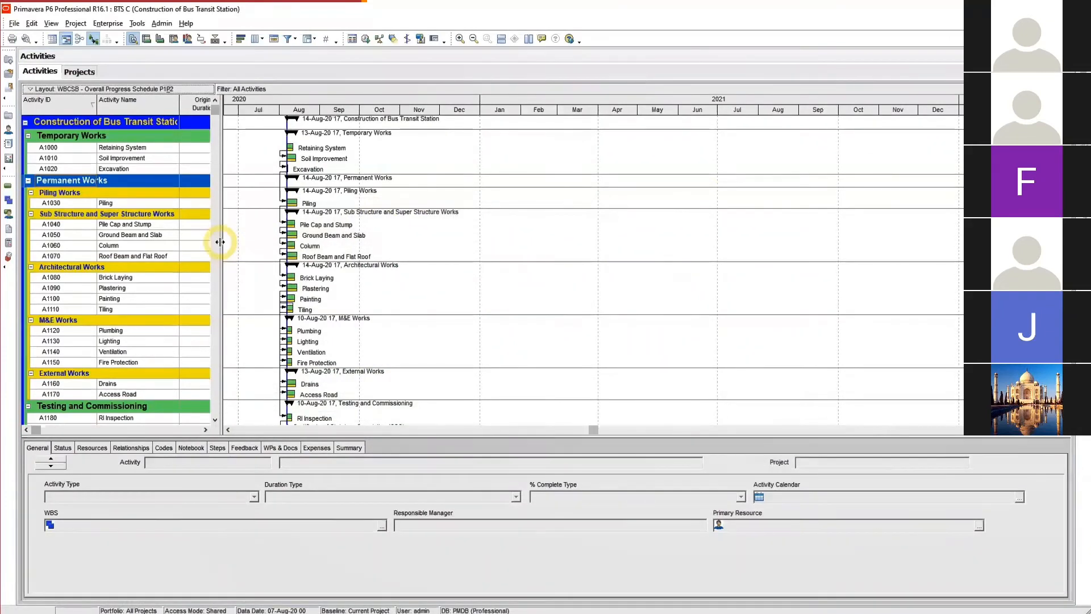
{"action": "left_click_drag", "start_coordinate": [220, 242], "coordinate": [570, 248]}
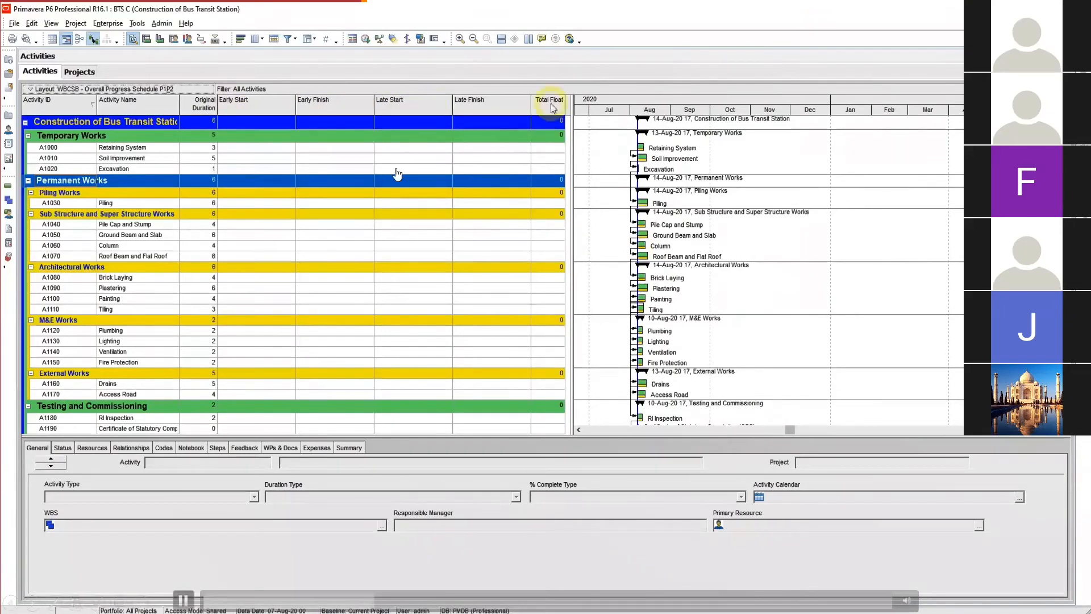
Schedule the project using the current data date.
{"action": "left_click", "coordinate": [307, 175]}
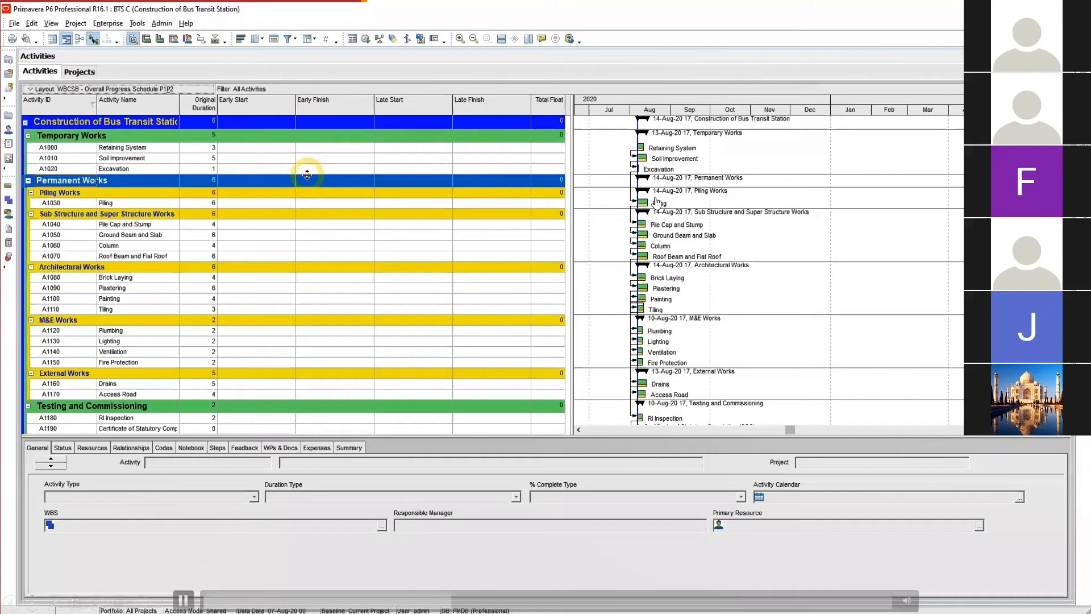
{"action": "left_click", "coordinate": [138, 24]}
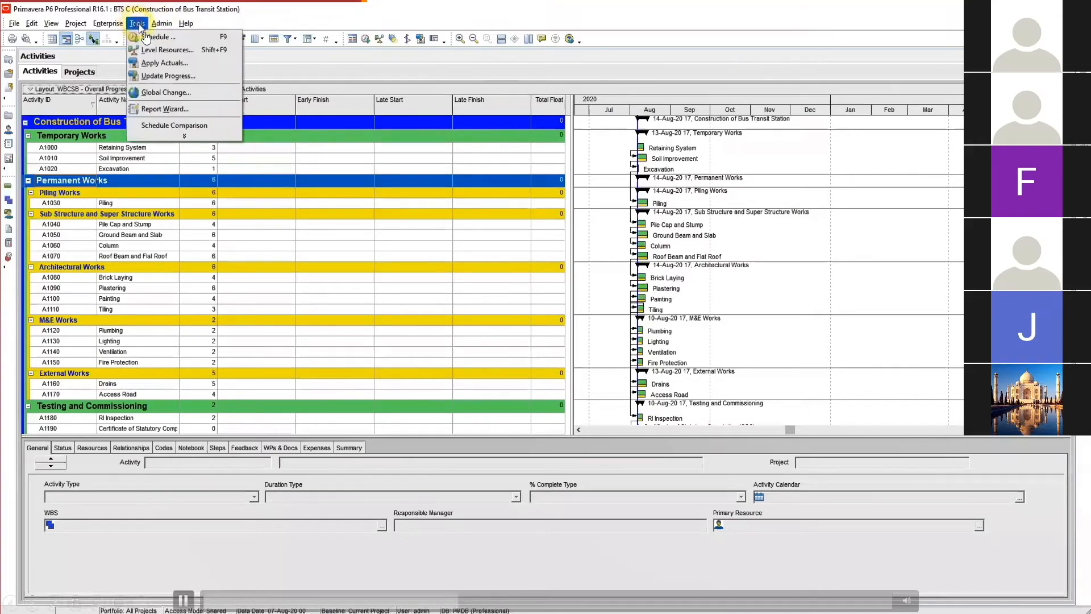
{"action": "left_click", "coordinate": [151, 37]}
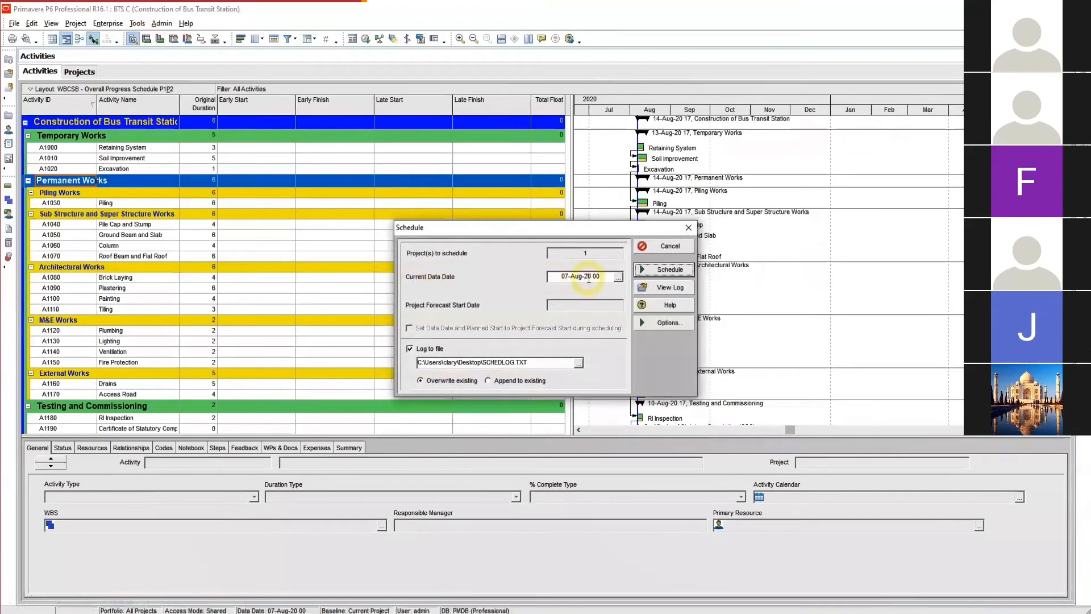
{"action": "left_click", "coordinate": [670, 270]}
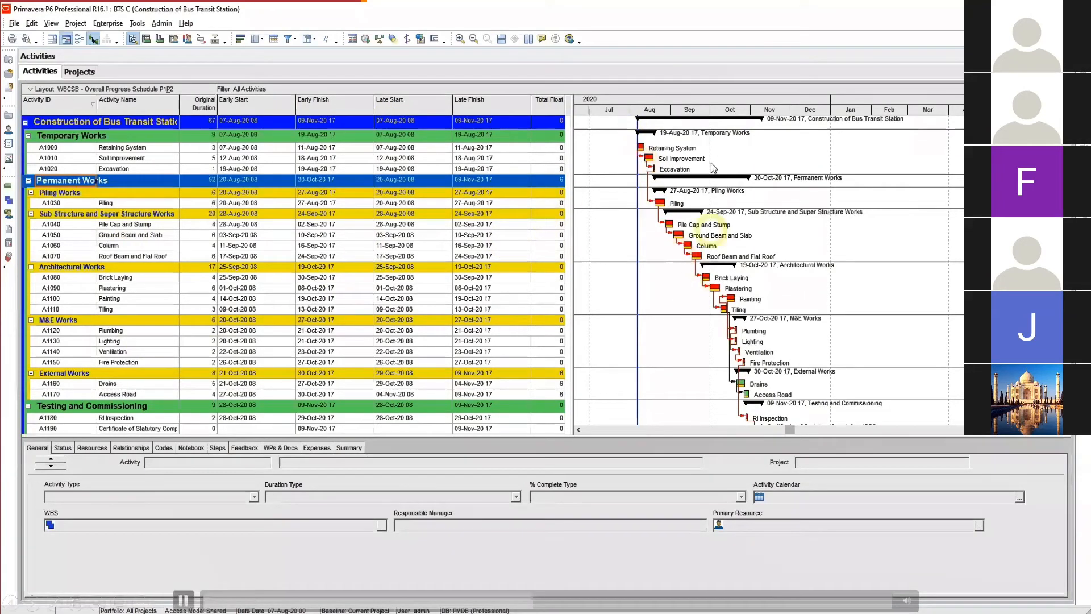
Compare the total float of the Piling and Drains activities with their Gantt chart bars on a stretched timescale.
{"action": "left_click_drag", "start_coordinate": [689, 111], "coordinate": [719, 105]}
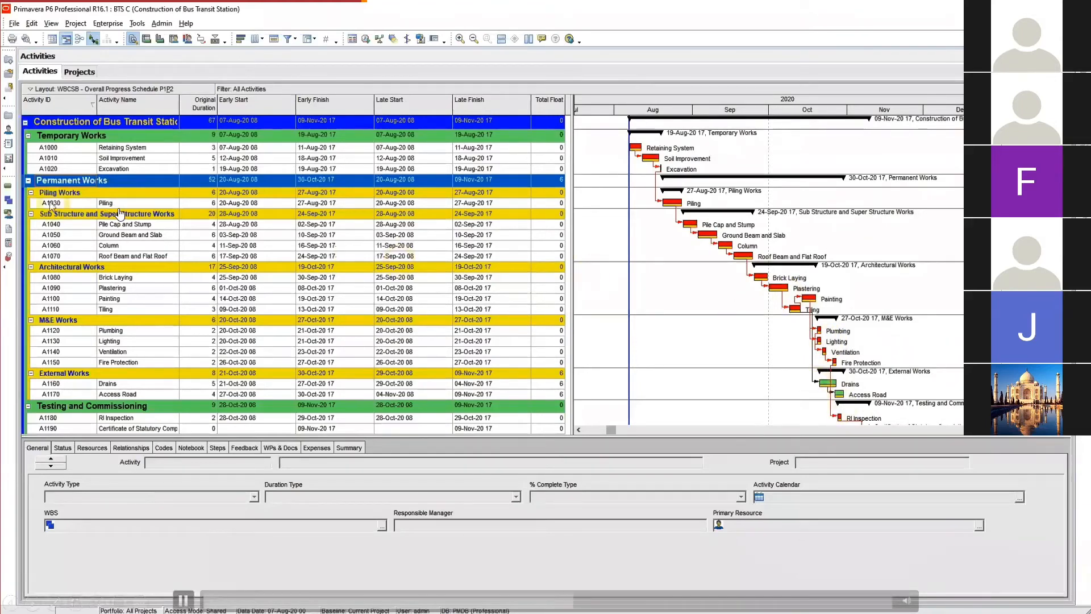
{"action": "left_click", "coordinate": [52, 203]}
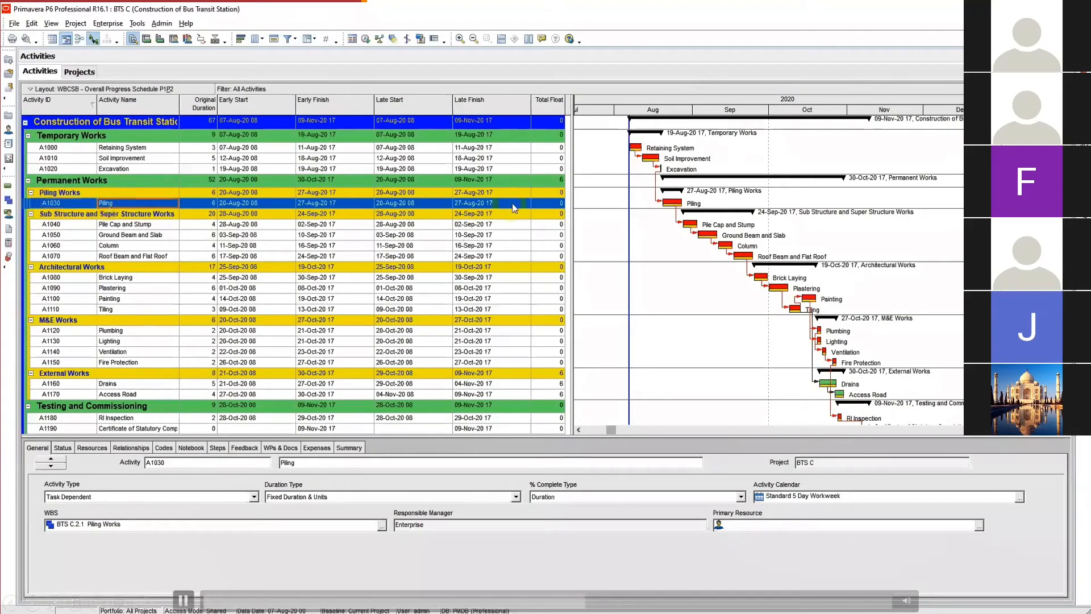
{"action": "left_click", "coordinate": [552, 203]}
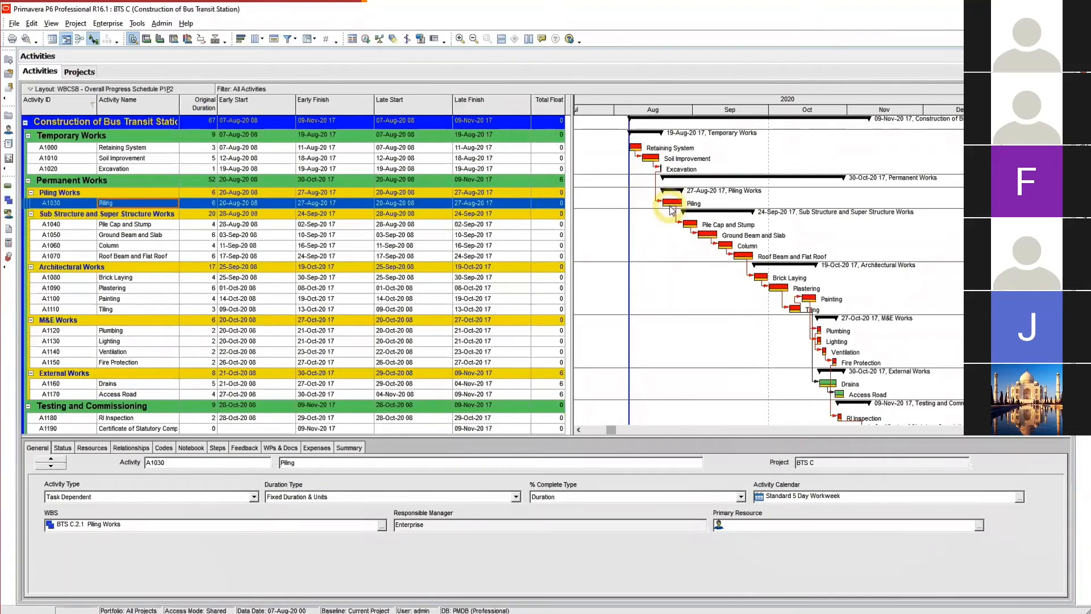
{"action": "key", "text": "ctrl"}
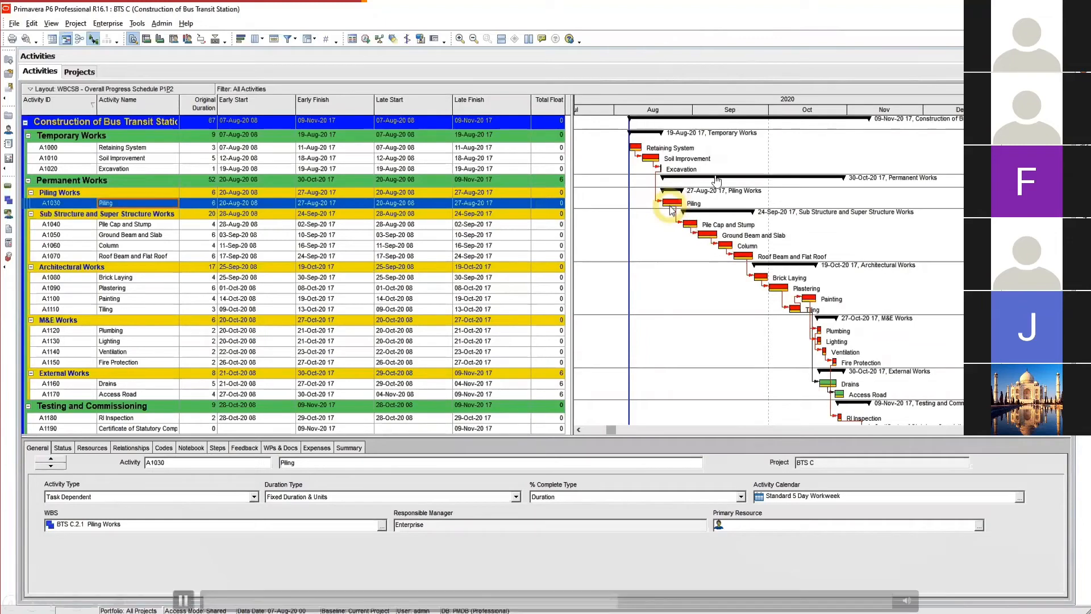
{"action": "left_click", "coordinate": [114, 384]}
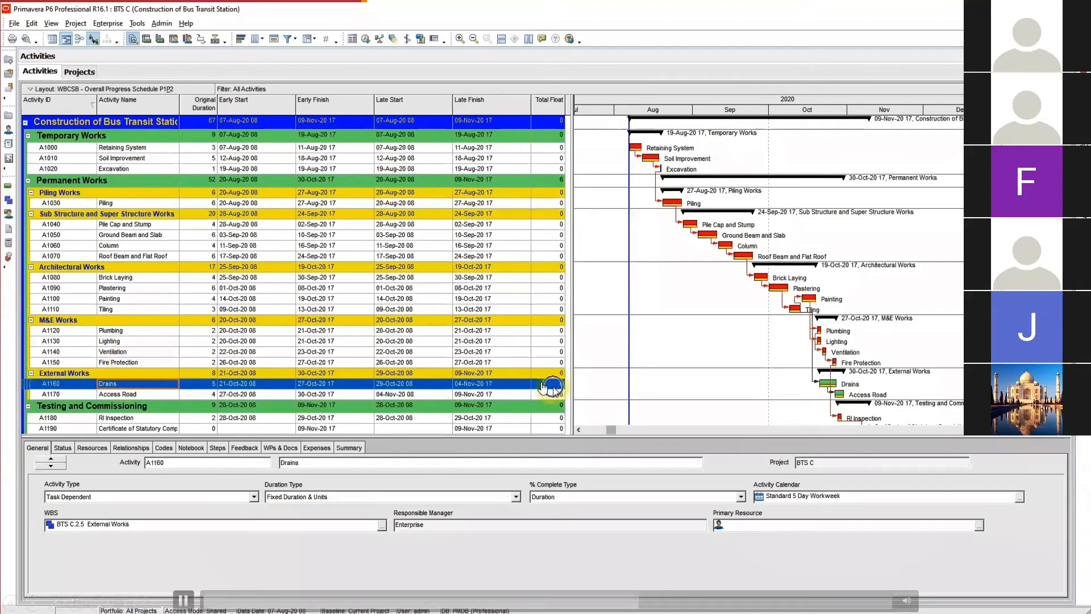
{"action": "left_click", "coordinate": [830, 384]}
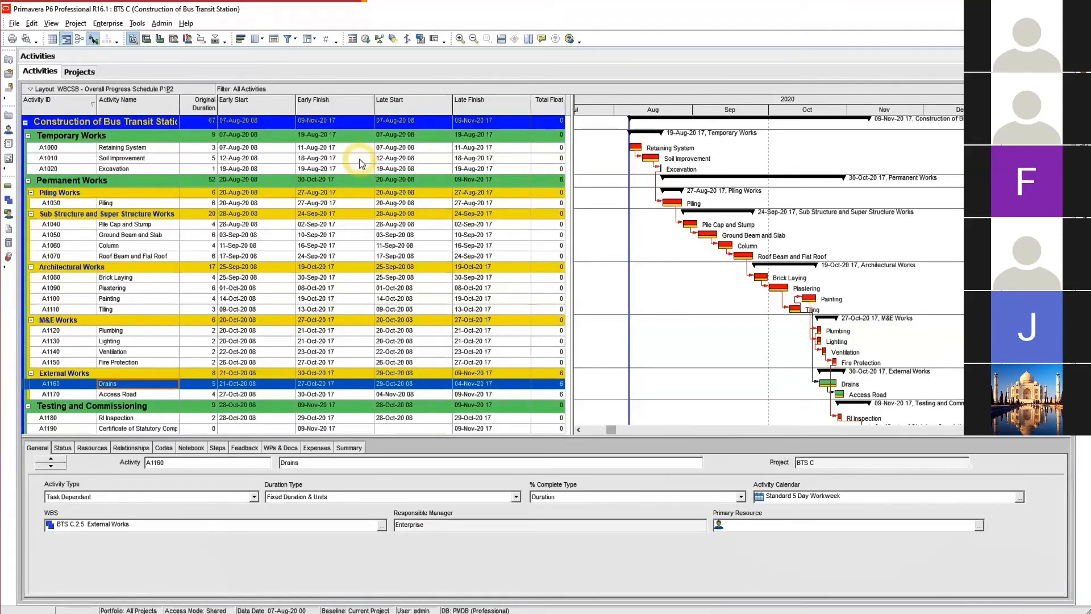
Enable the schedule option "Schedule automatically when a change affects dates" and exit scheduling without running it.
{"action": "left_click", "coordinate": [136, 25]}
{"action": "left_click", "coordinate": [149, 36]}
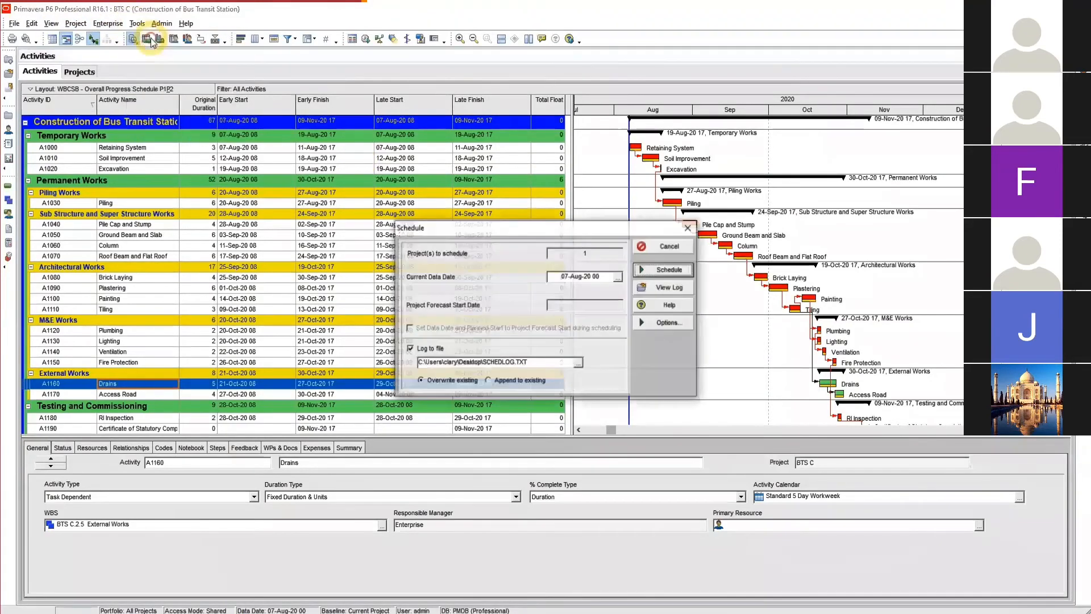
{"action": "left_click", "coordinate": [660, 322]}
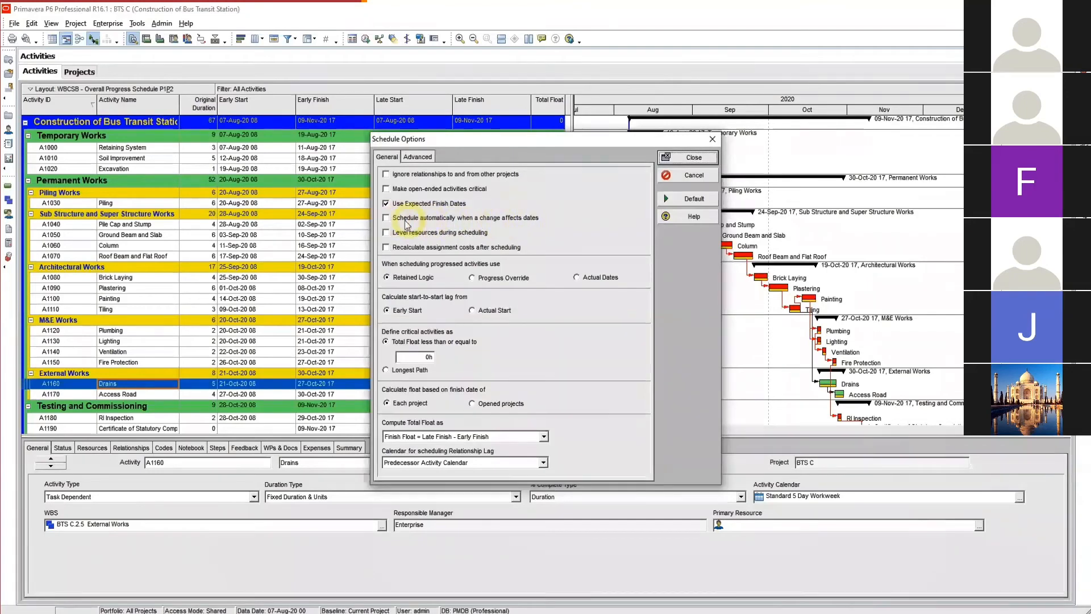
{"action": "left_click", "coordinate": [386, 218]}
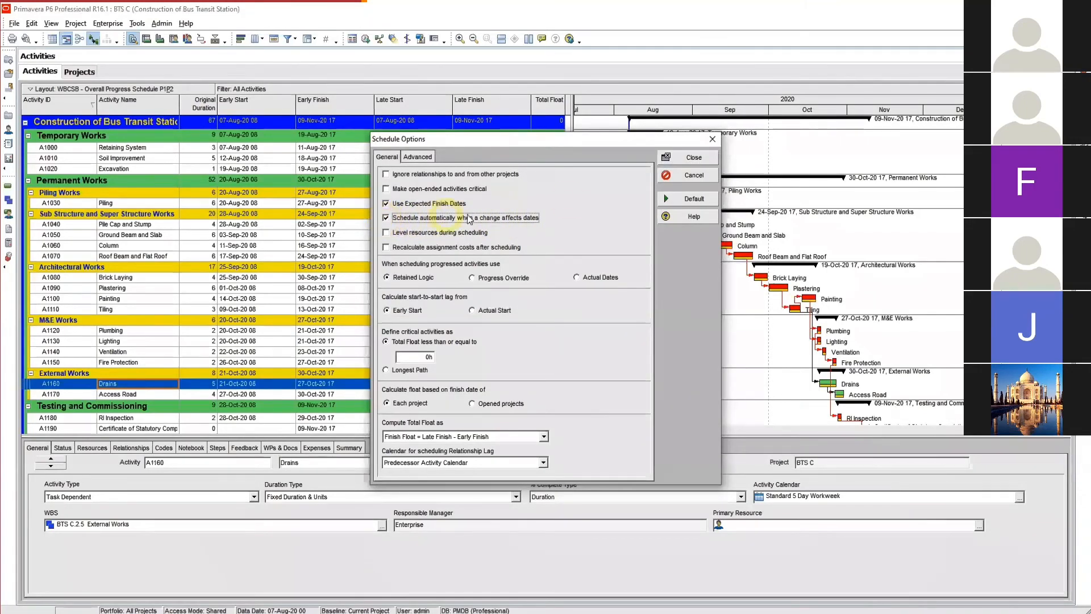
{"action": "left_click", "coordinate": [689, 165]}
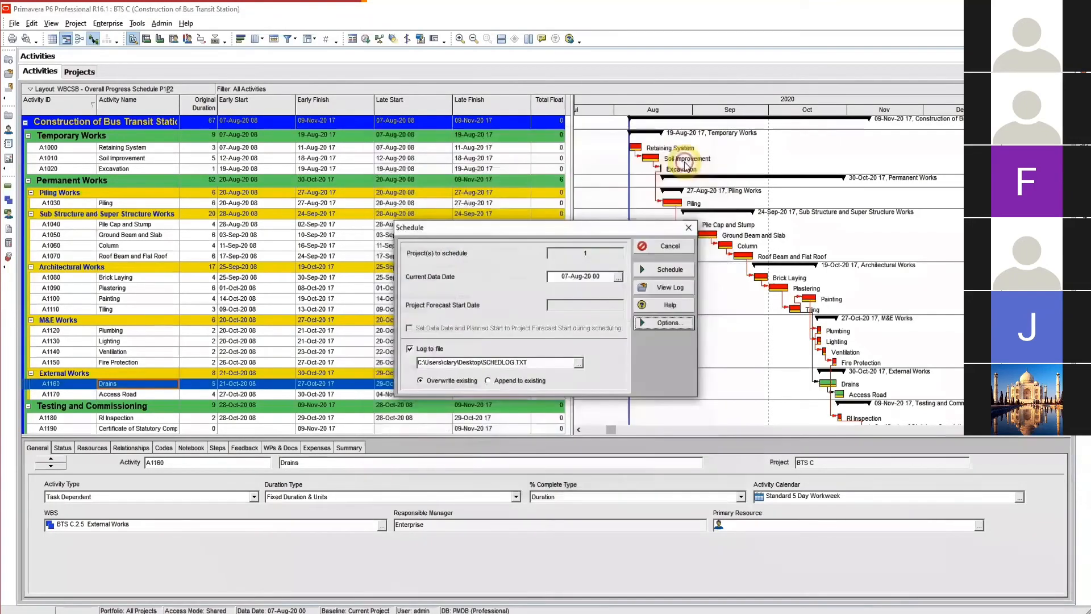
{"action": "left_click", "coordinate": [679, 231]}
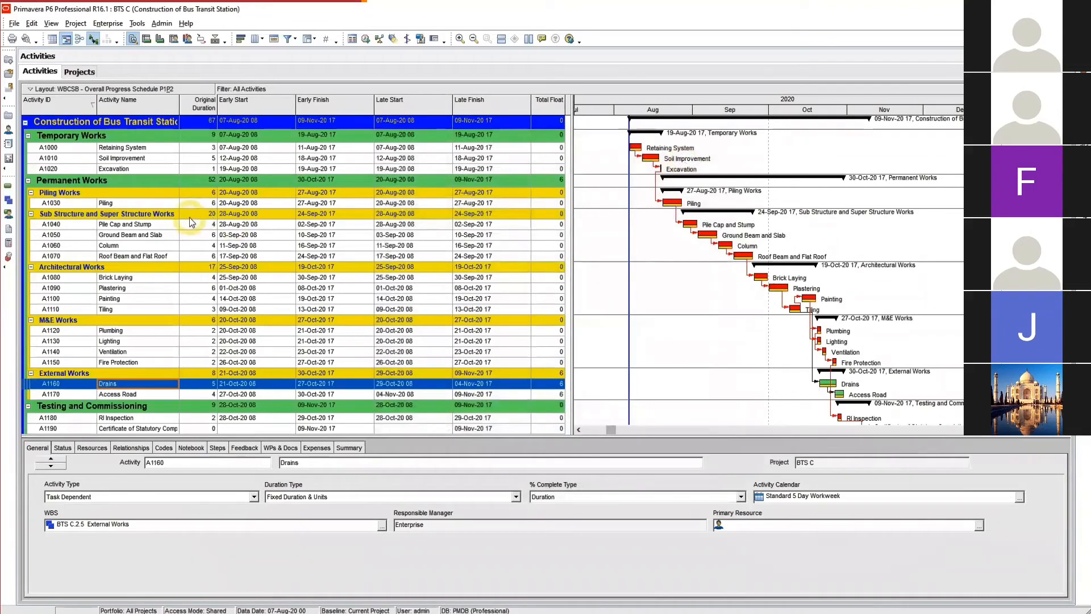
Set the original duration of the Piling activity A1030 to 10.
{"action": "left_click", "coordinate": [106, 204]}
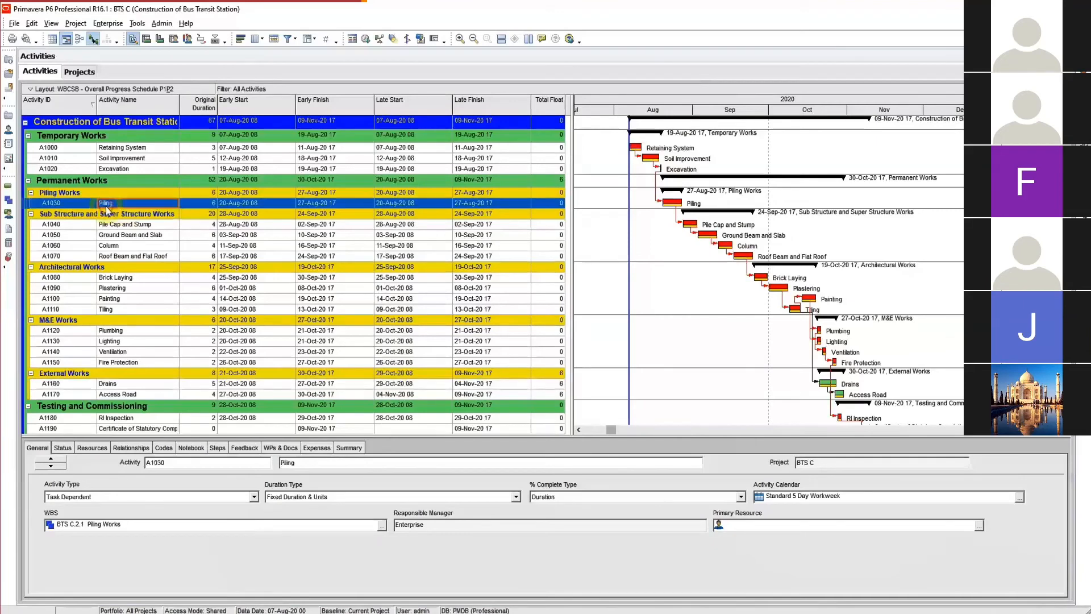
{"action": "left_click", "coordinate": [207, 203]}
{"action": "type", "text": "10"}
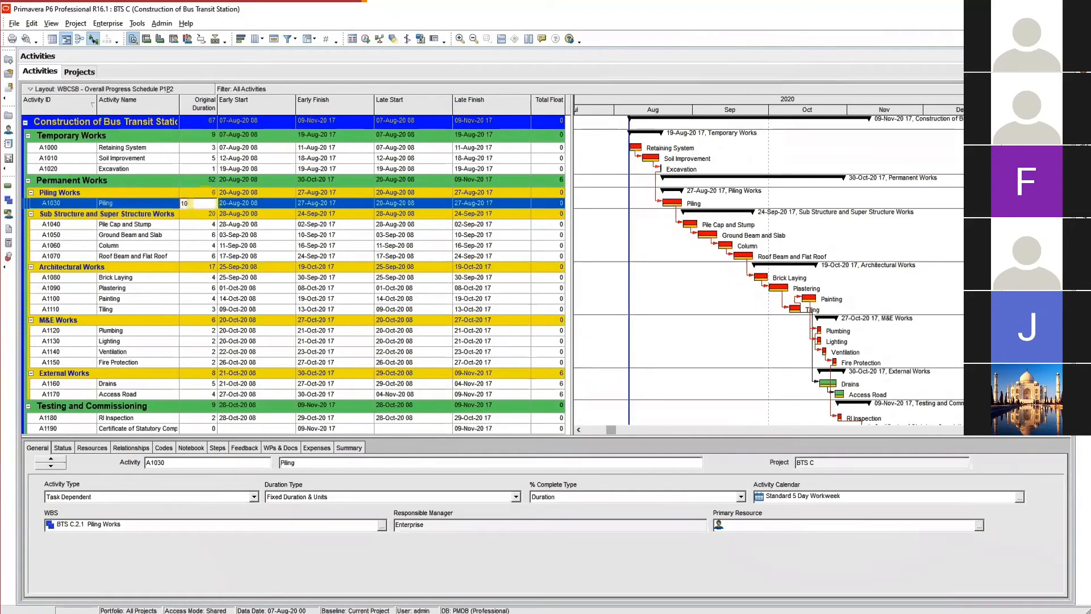
{"action": "key", "text": "Return"}
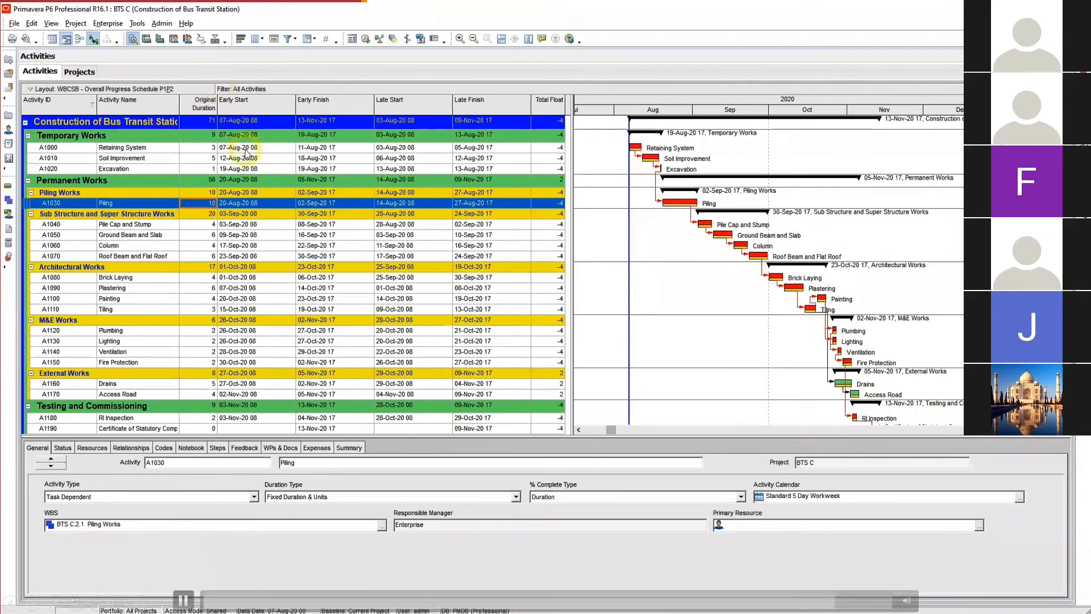
Disable the schedule option "Schedule automatically when a change affects dates" and close the scheduling dialogs.
{"action": "left_click", "coordinate": [136, 24]}
{"action": "left_click", "coordinate": [152, 35]}
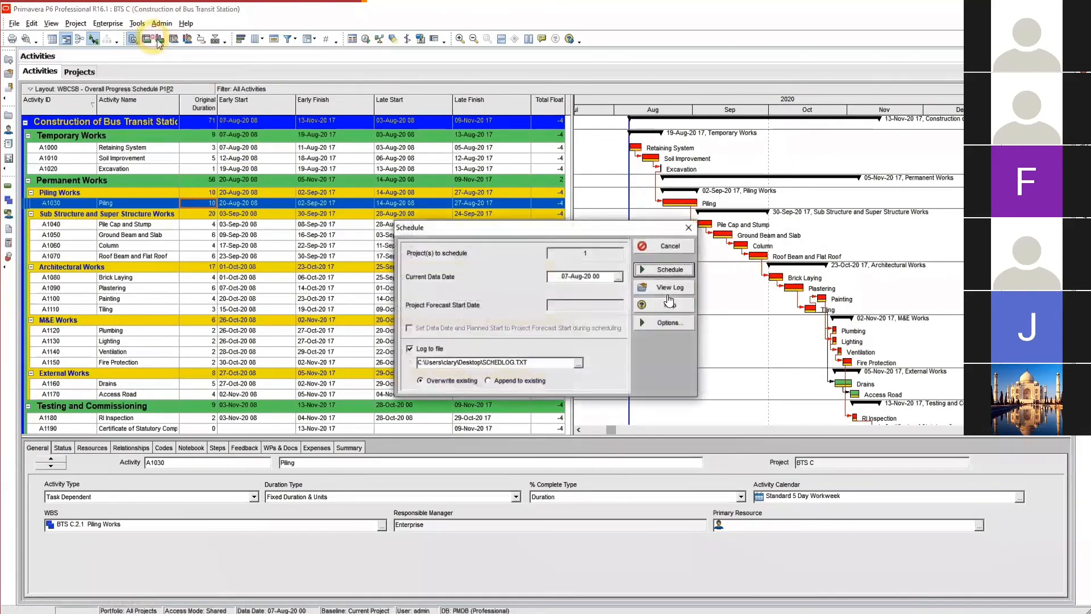
{"action": "left_click", "coordinate": [662, 324]}
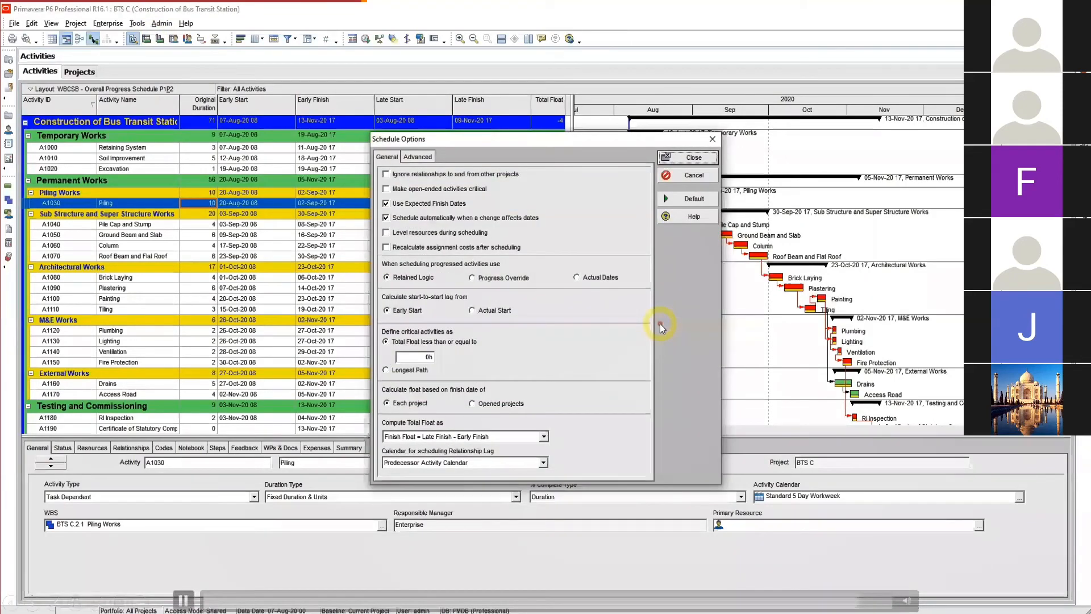
{"action": "left_click", "coordinate": [386, 218]}
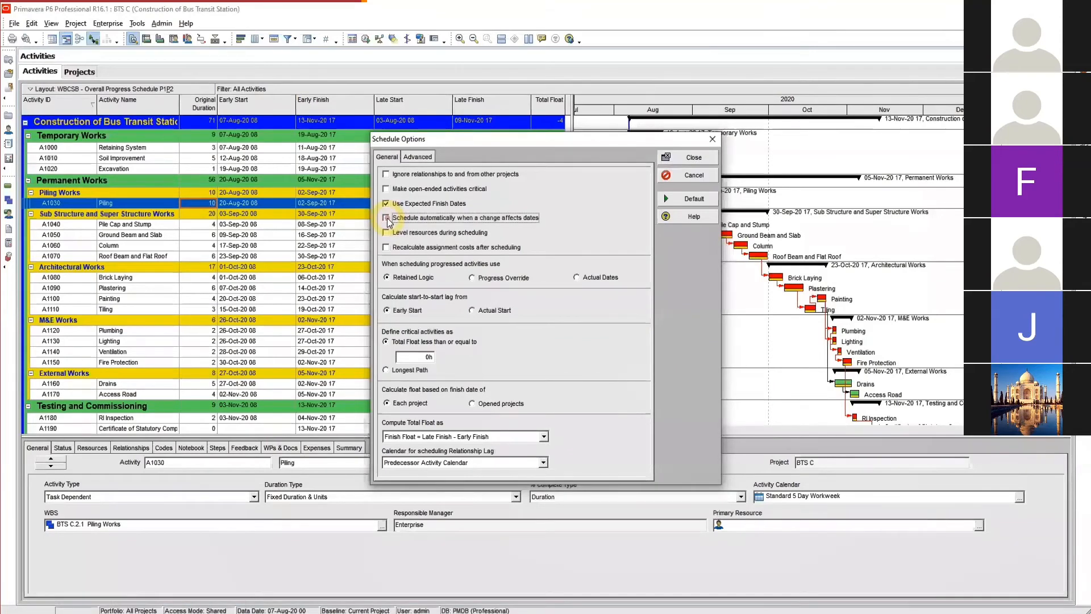
{"action": "key", "text": "Return"}
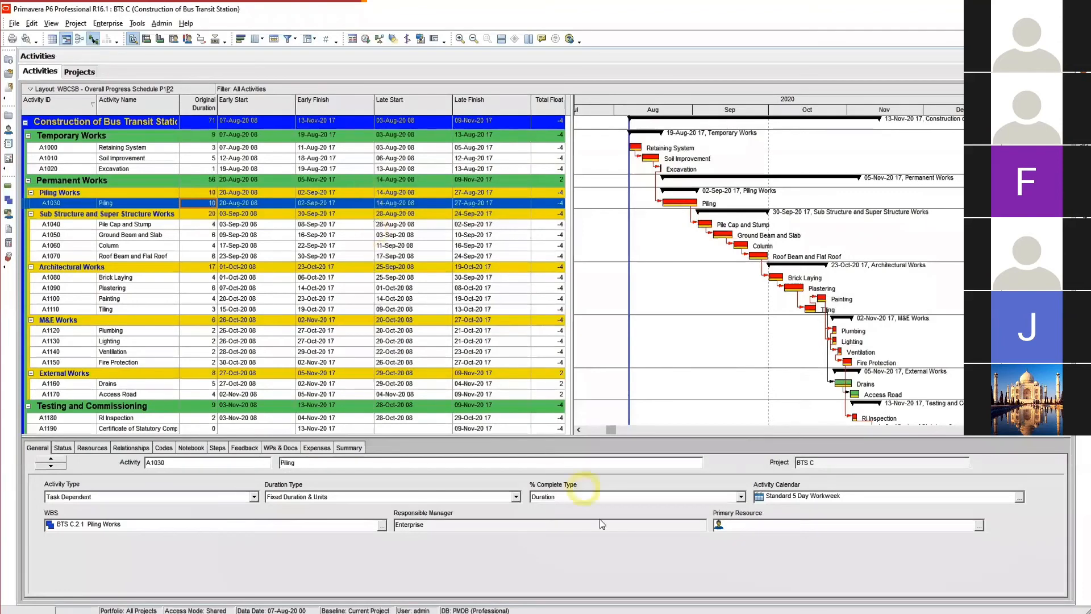